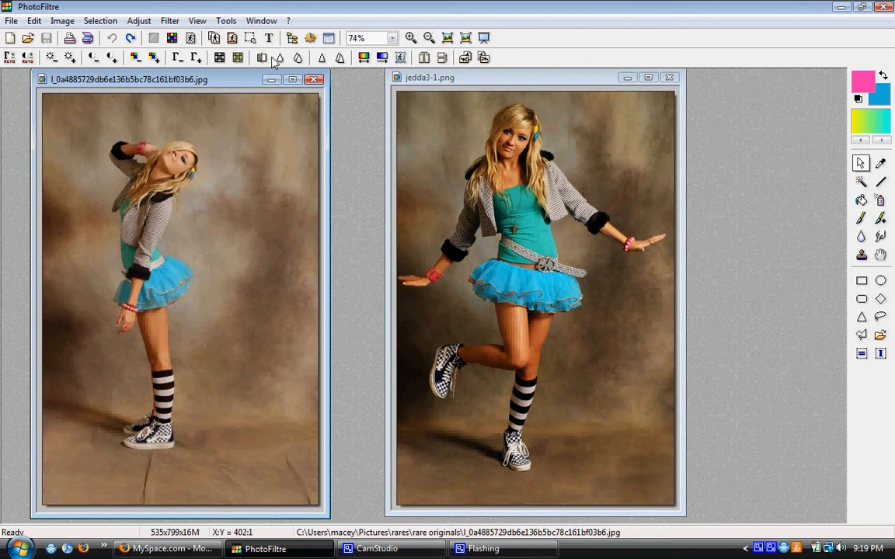
Minimize the side-pose photo and duplicate jedda3-1.png, placing the copy over the original.
click(270, 80)
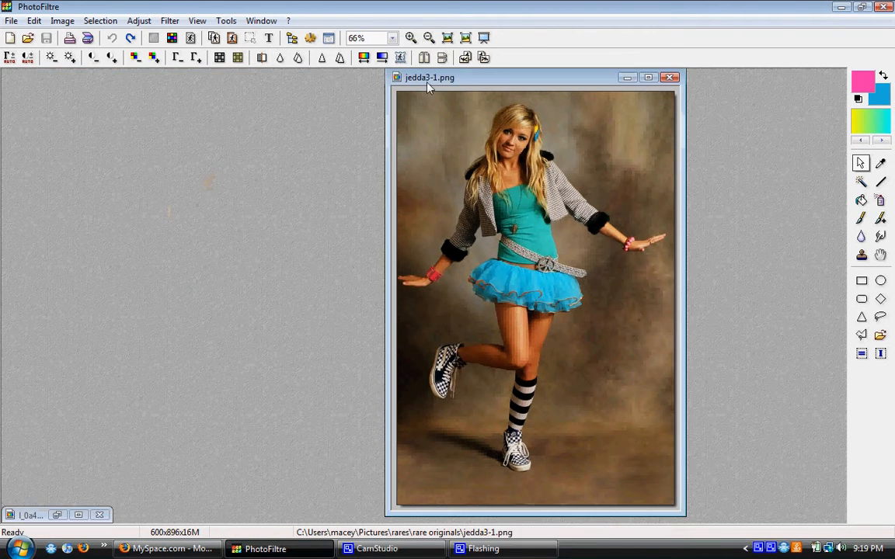
drag(433, 82, 390, 88)
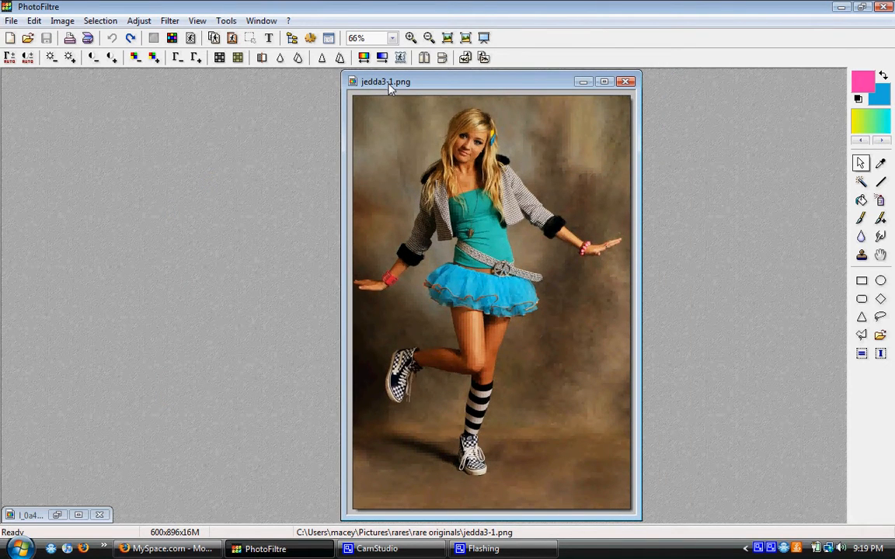
key(ctrl+u)
key(ctrl+i)
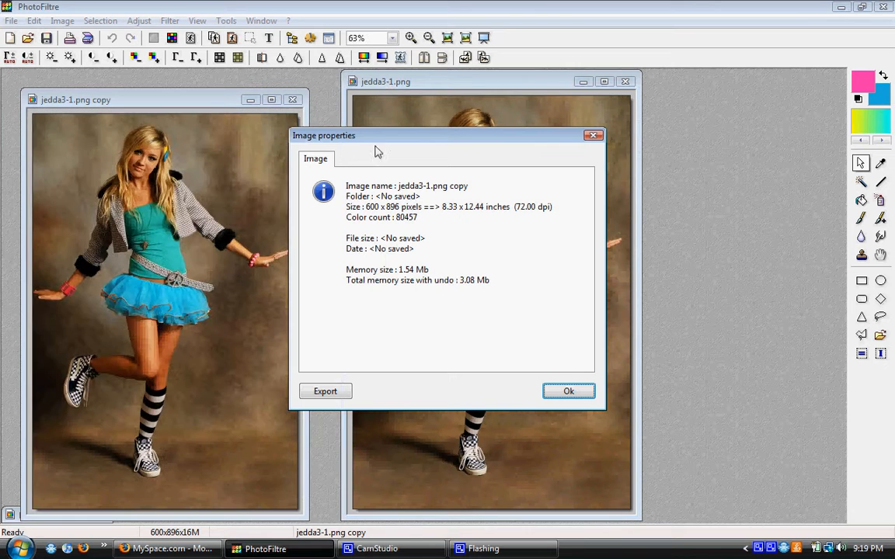
click(595, 135)
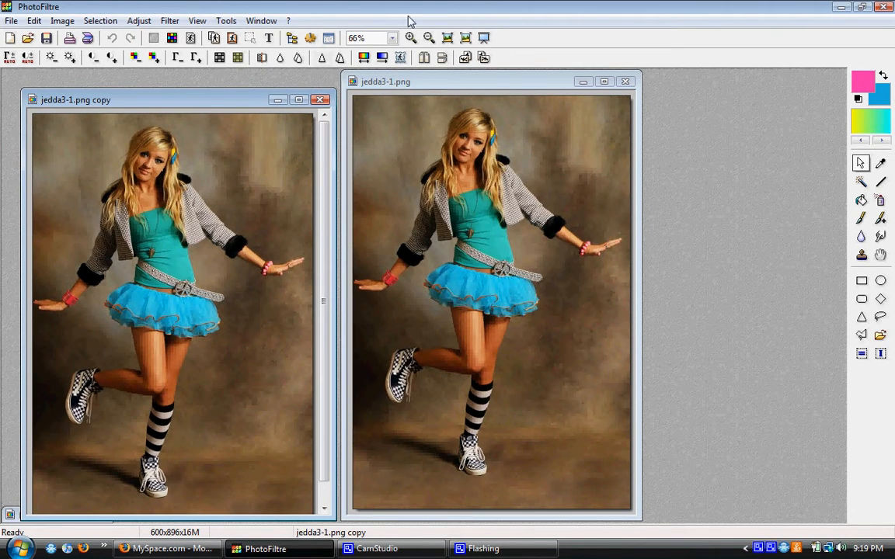
drag(226, 104, 529, 94)
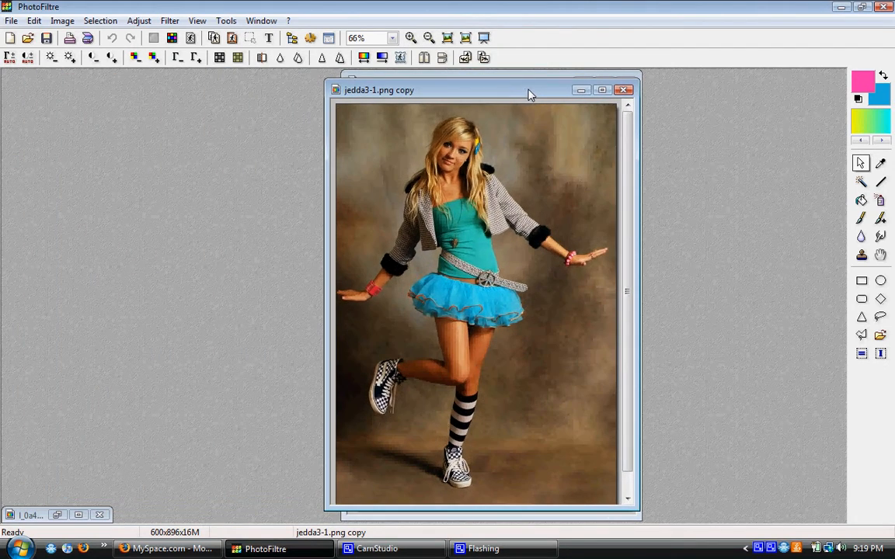
Maximize the copy, outline the backdrop along the girl's left-hand contour with a polygon selection, clear it to blue, and deselect.
click(864, 336)
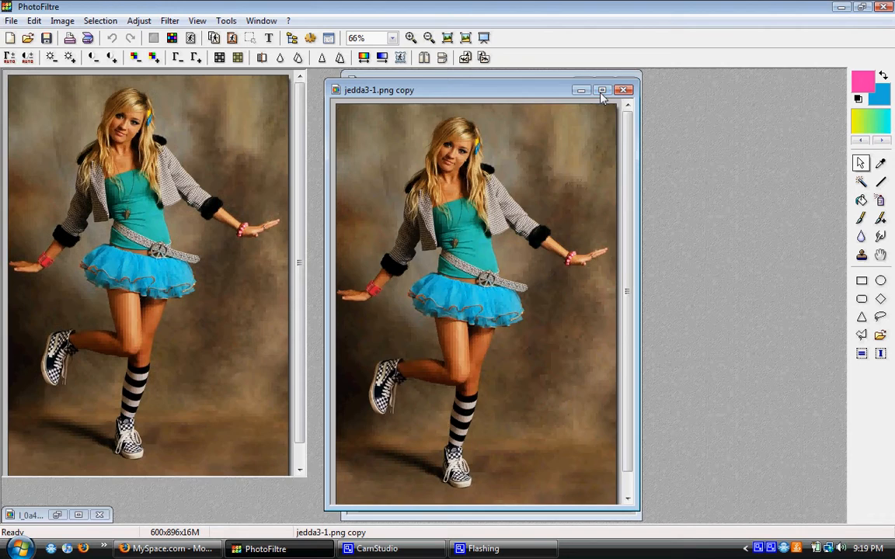
click(602, 91)
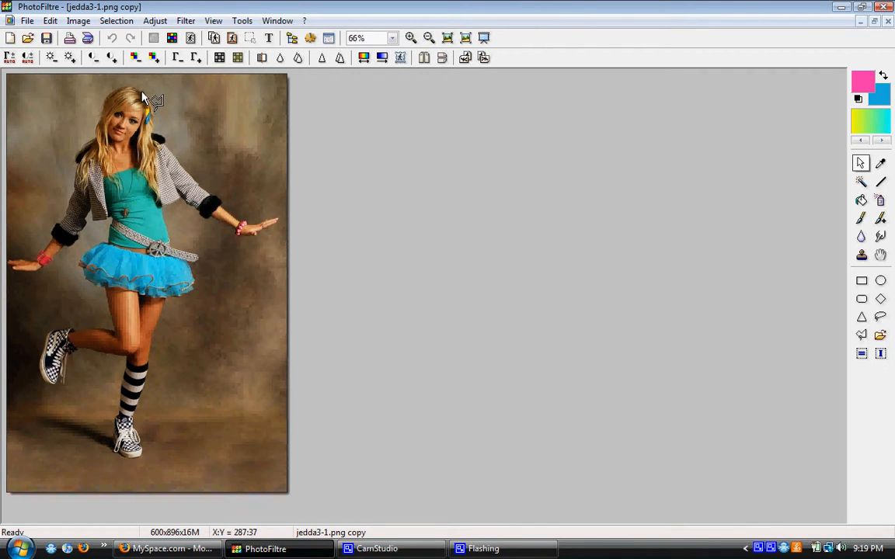
mouse_move(142, 92)
mouse_down()
mouse_move(143, 73)
mouse_move(4, 75)
mouse_move(6, 514)
mouse_move(156, 506)
mouse_move(148, 486)
mouse_up()
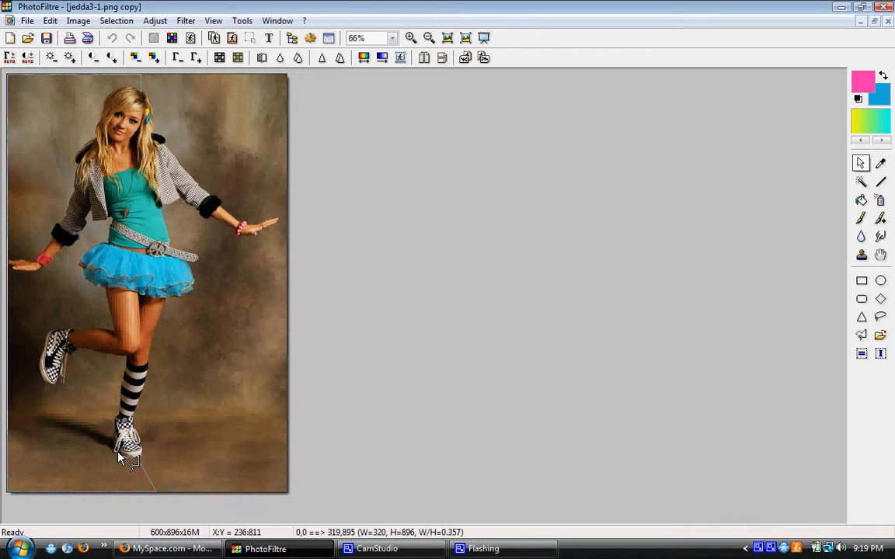
mouse_move(115, 458)
mouse_down()
mouse_move(125, 360)
mouse_move(108, 360)
mouse_up()
drag(75, 353, 61, 383)
mouse_move(50, 388)
mouse_down()
mouse_move(36, 368)
mouse_move(39, 347)
mouse_move(39, 363)
mouse_move(55, 330)
mouse_move(103, 335)
mouse_move(86, 336)
mouse_up()
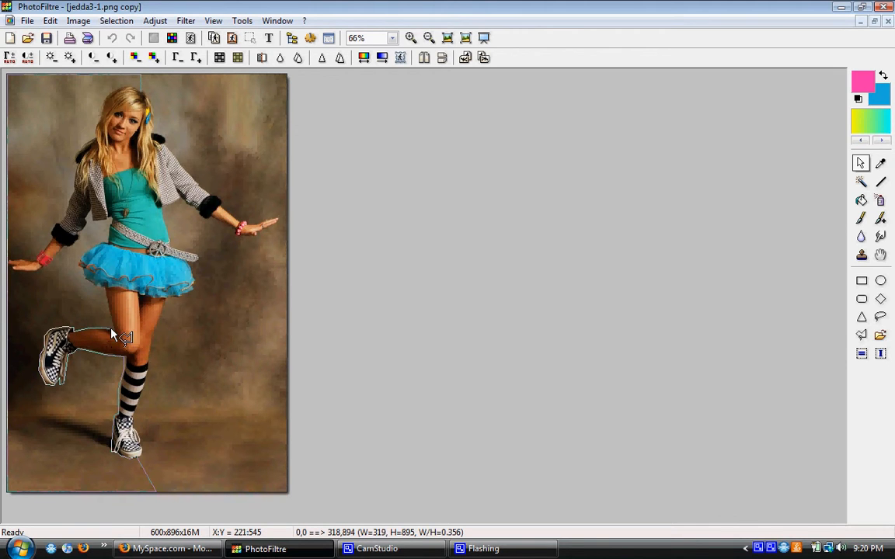
drag(108, 306, 105, 289)
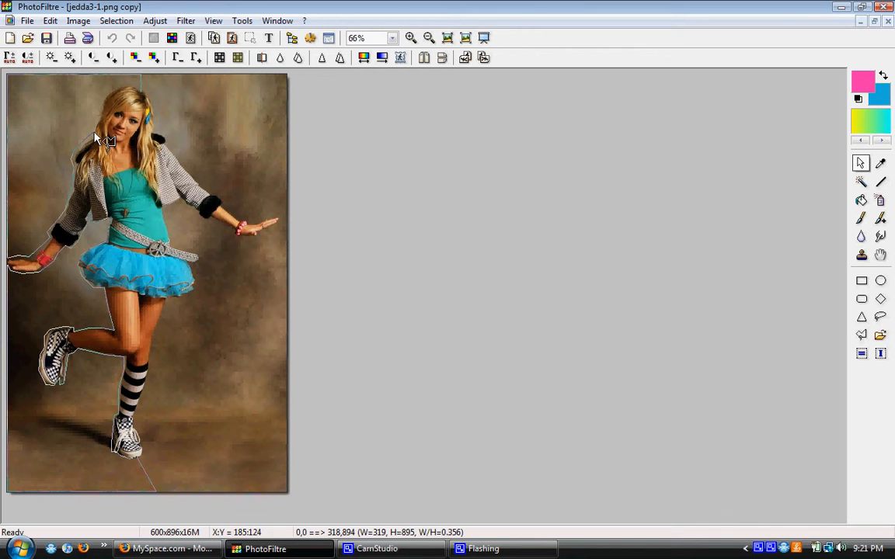
double_click(140, 91)
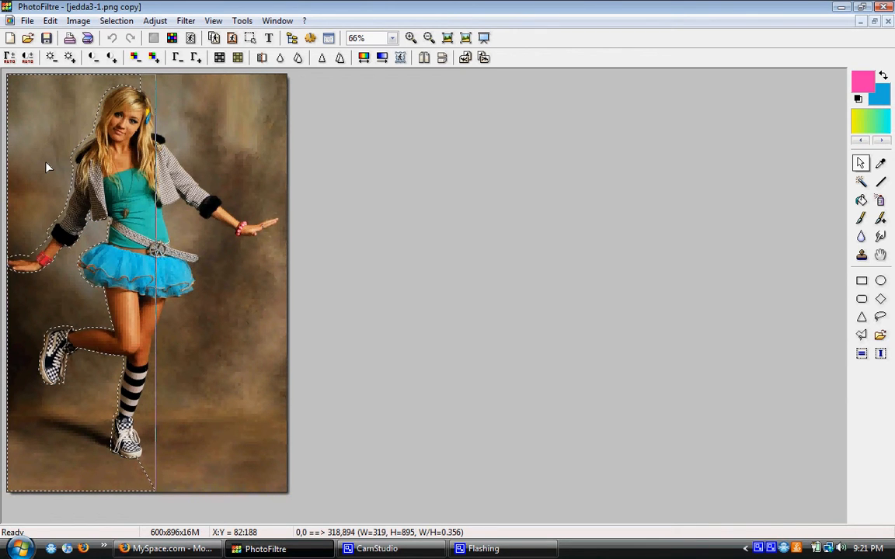
key(Delete)
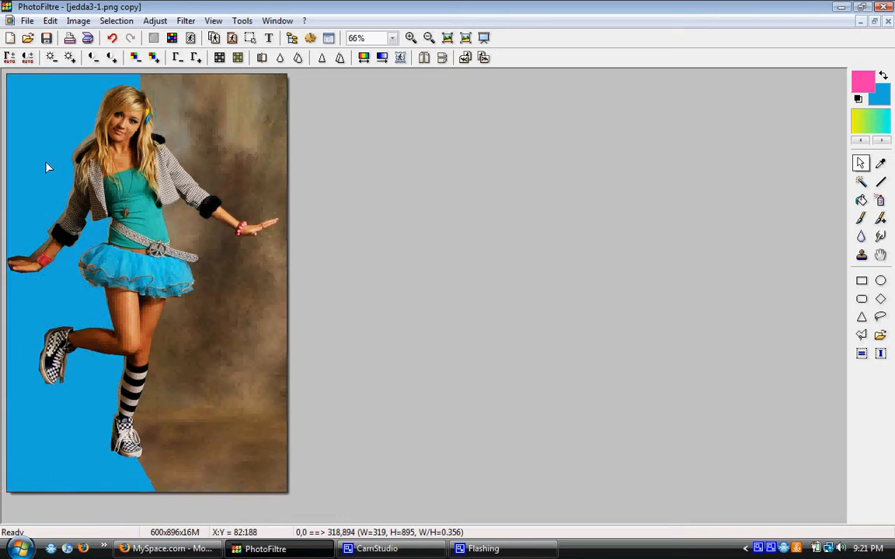
key(ctrl+d)
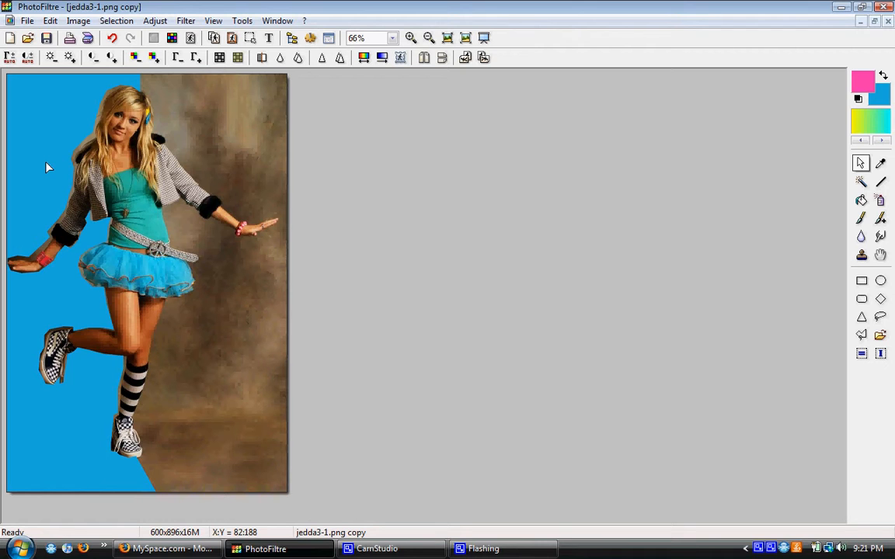
Convert the copy into a transparency mask using the blue fill colour, tolerance 0 and effect None.
click(78, 21)
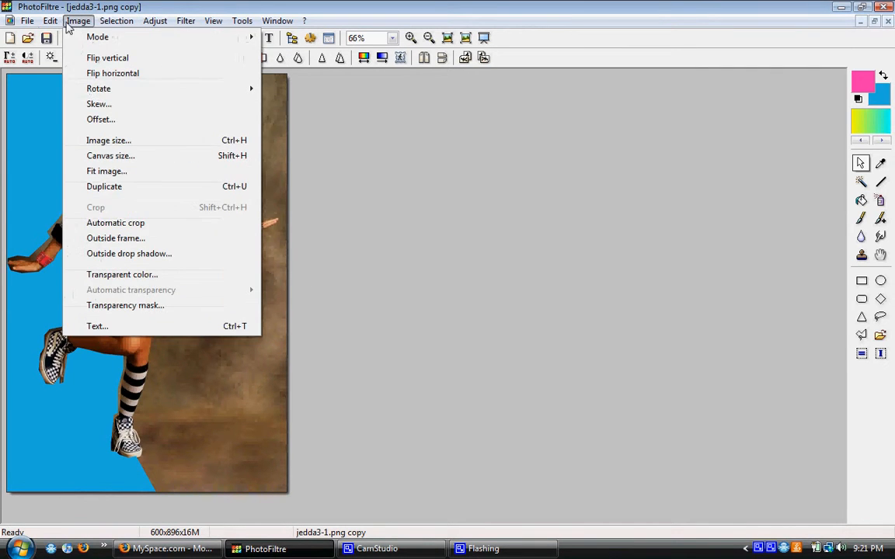
click(122, 306)
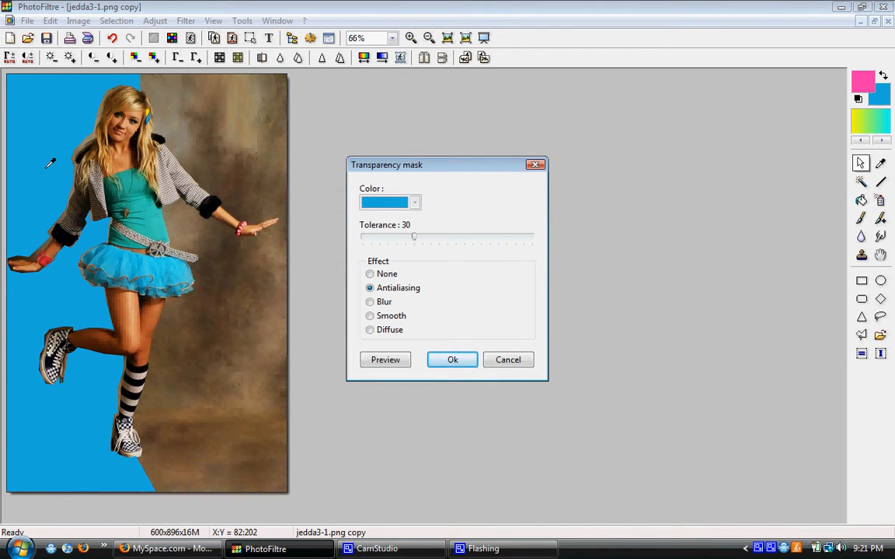
drag(414, 237, 361, 250)
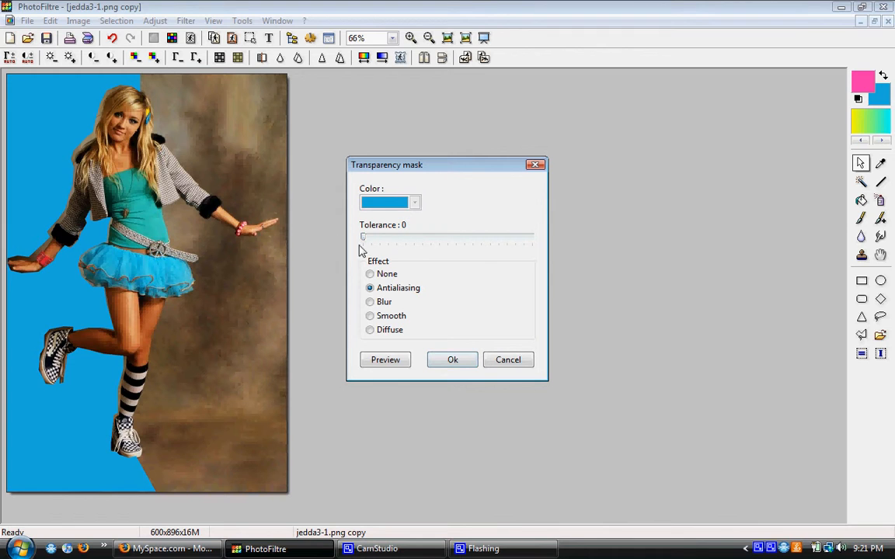
click(369, 274)
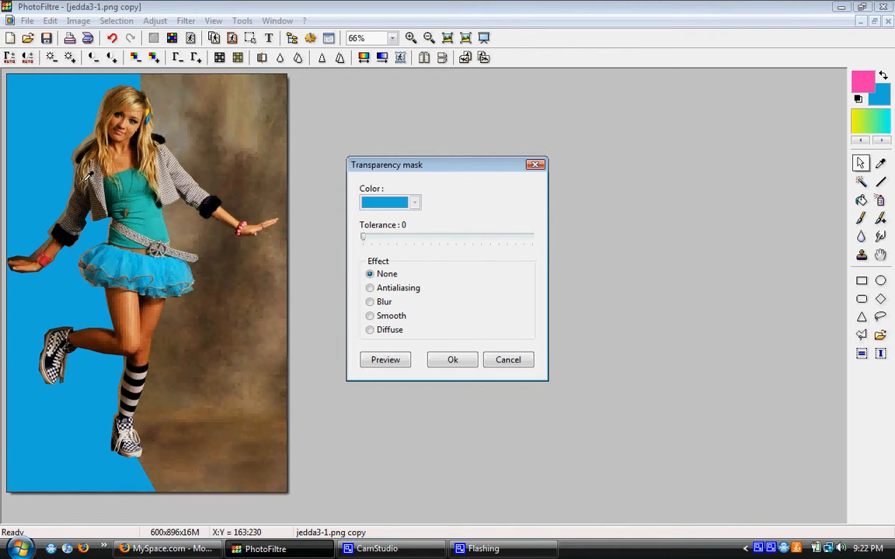
click(454, 362)
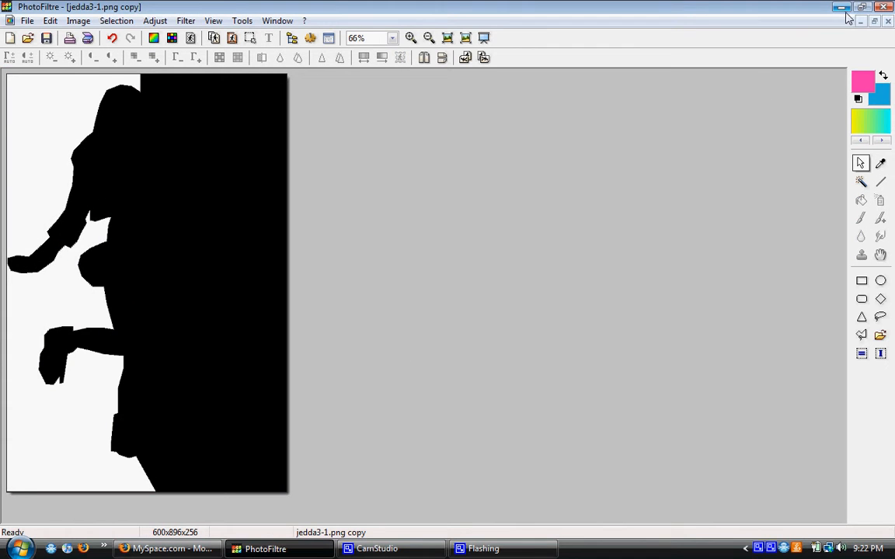
Restore the mask window and transfer the mask to a new image by copy and paste, closing the duplicate without saving.
click(874, 23)
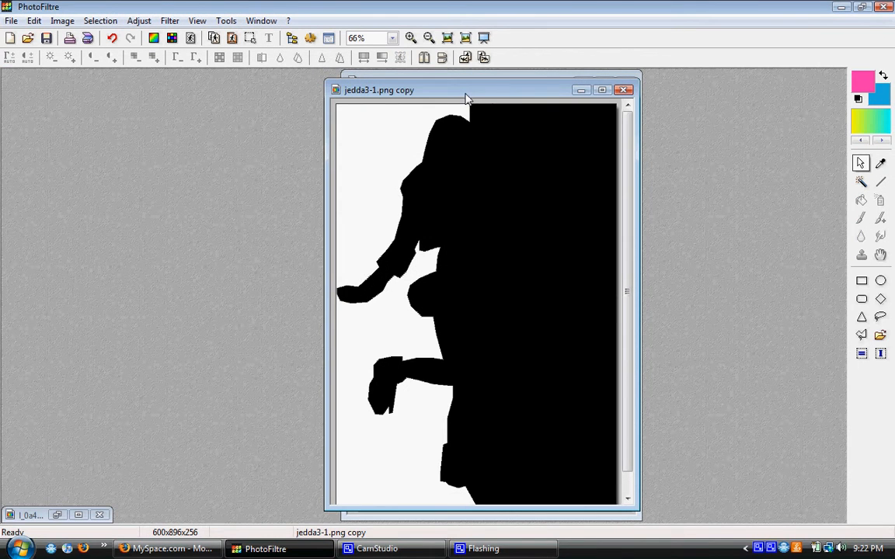
right_click(467, 98)
click(553, 136)
click(476, 308)
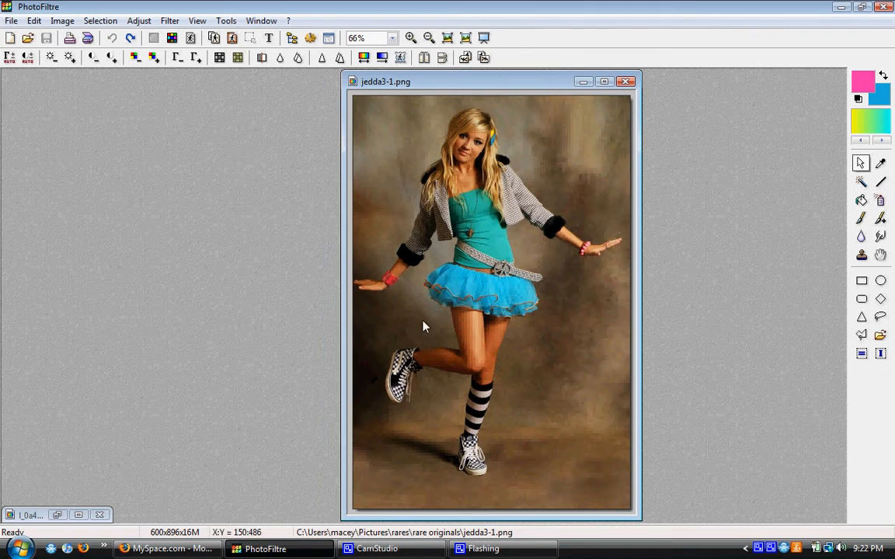
right_click(122, 228)
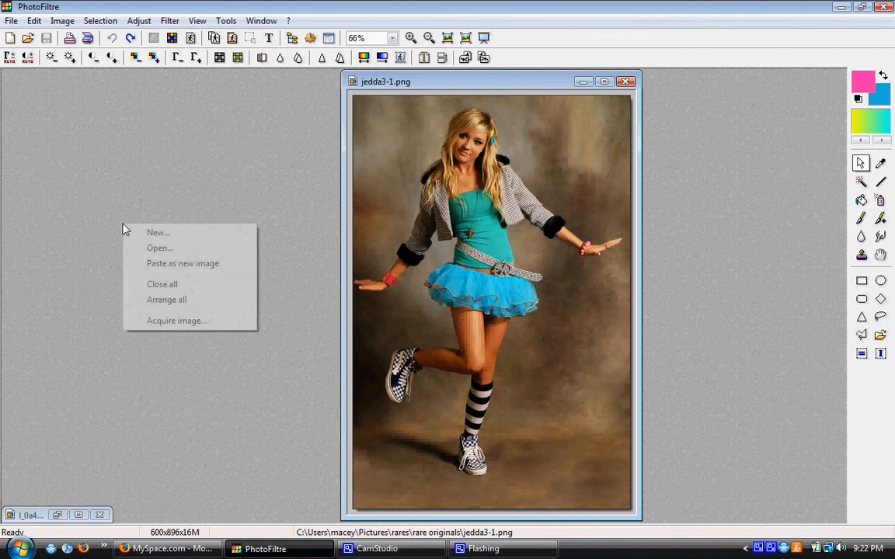
click(164, 265)
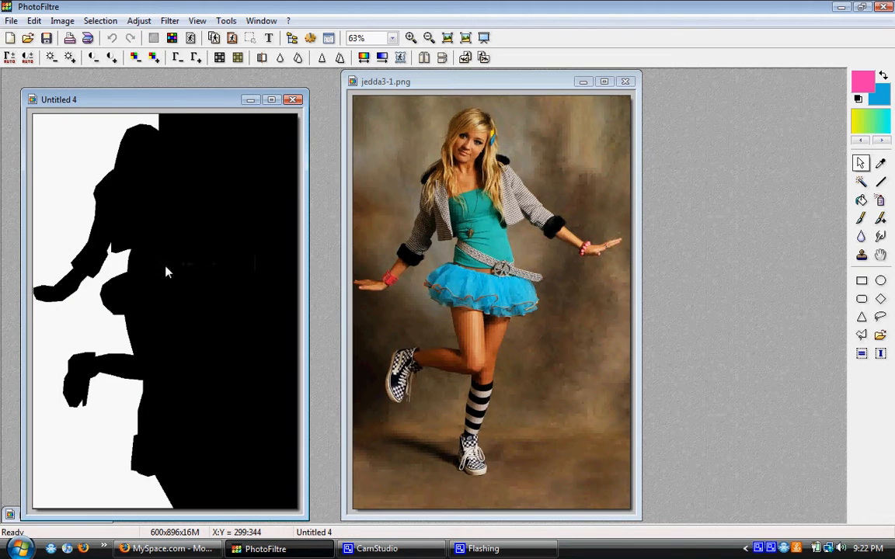
Apply a Gaussian blur with a radius of 6 pixels to the pasted mask image.
click(174, 22)
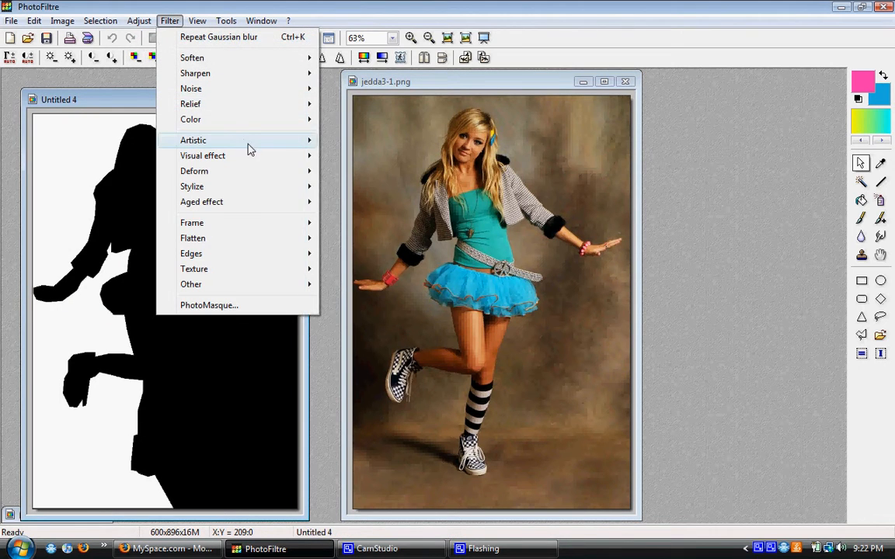
mouse_move(292, 160)
click(346, 186)
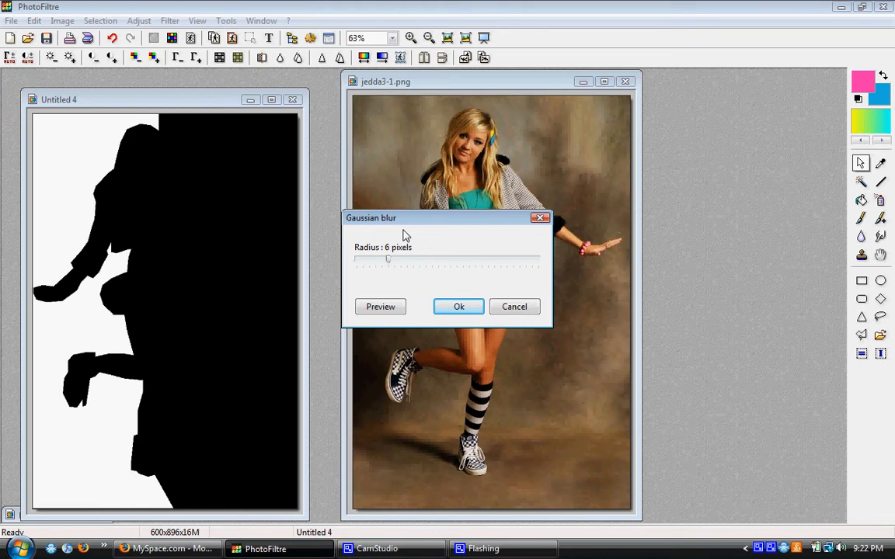
click(459, 307)
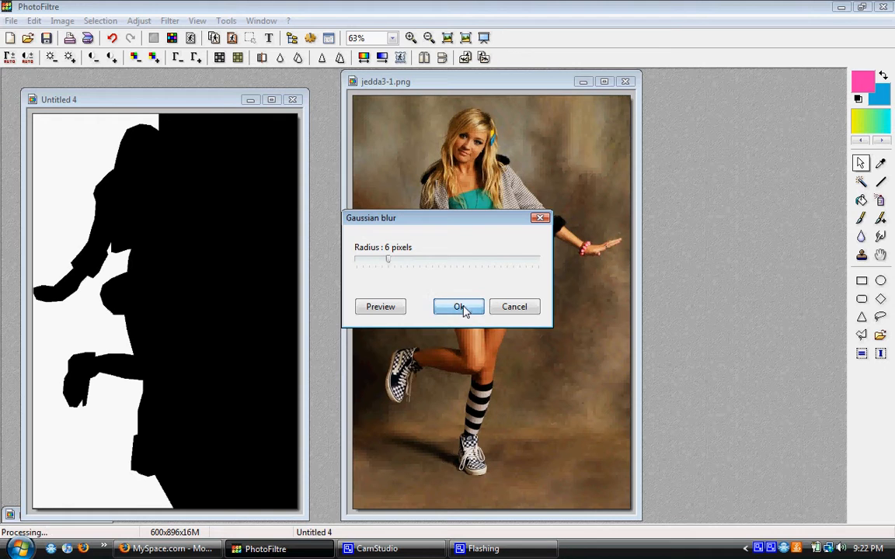
Copy the blurred mask and assemble it onto the right side of jedda3-1.png.
right_click(185, 104)
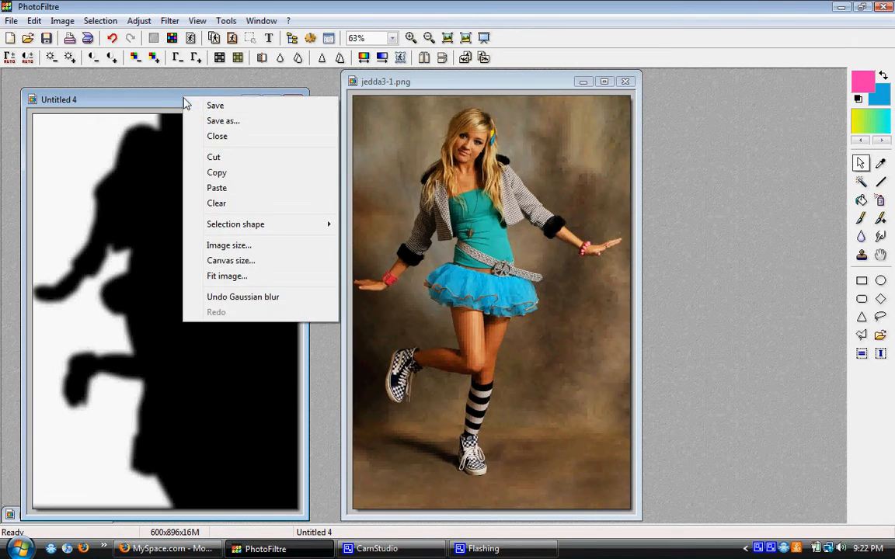
click(237, 172)
click(381, 81)
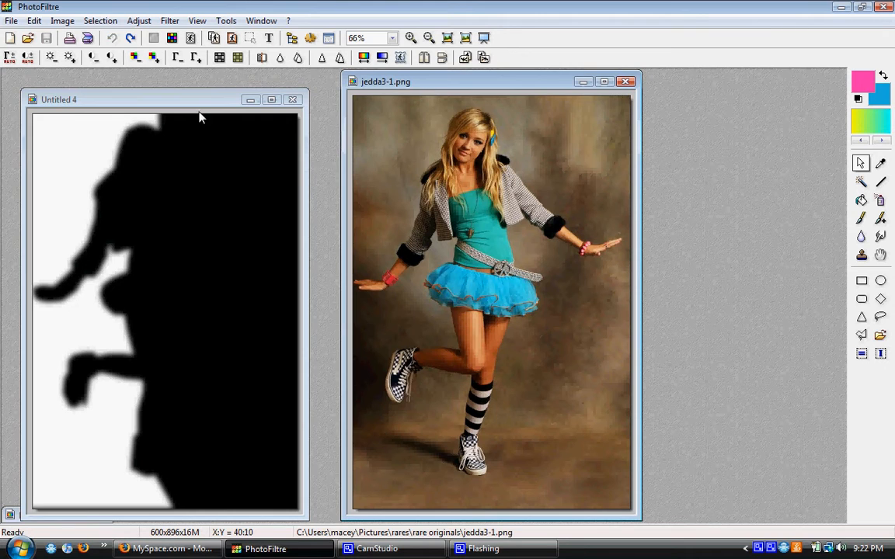
click(34, 21)
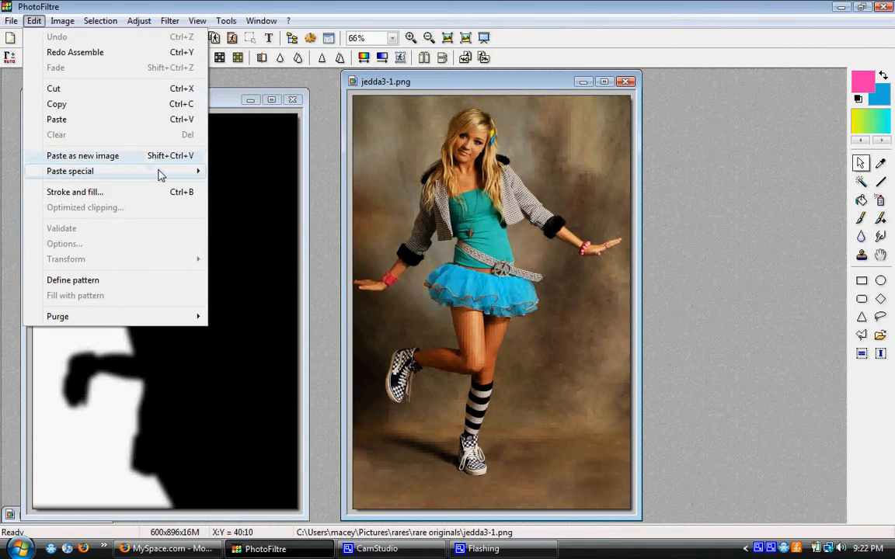
mouse_move(194, 174)
click(222, 171)
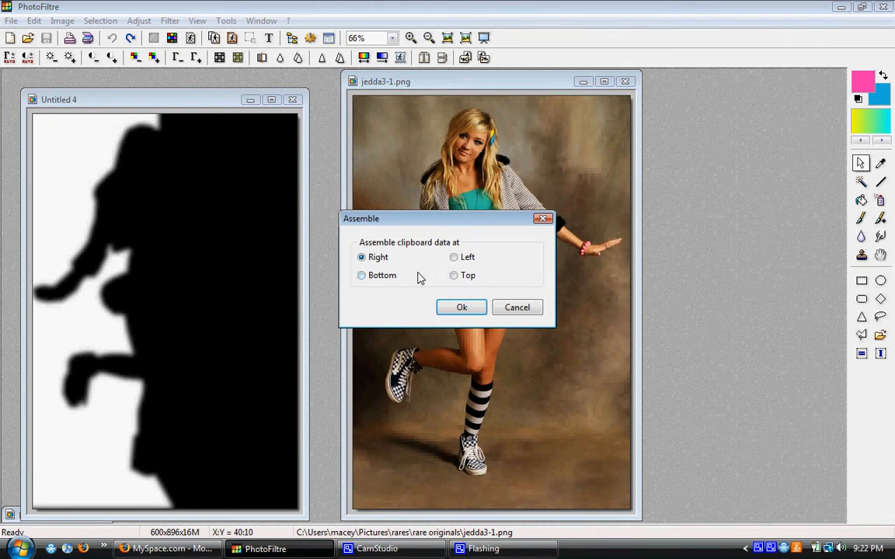
click(461, 307)
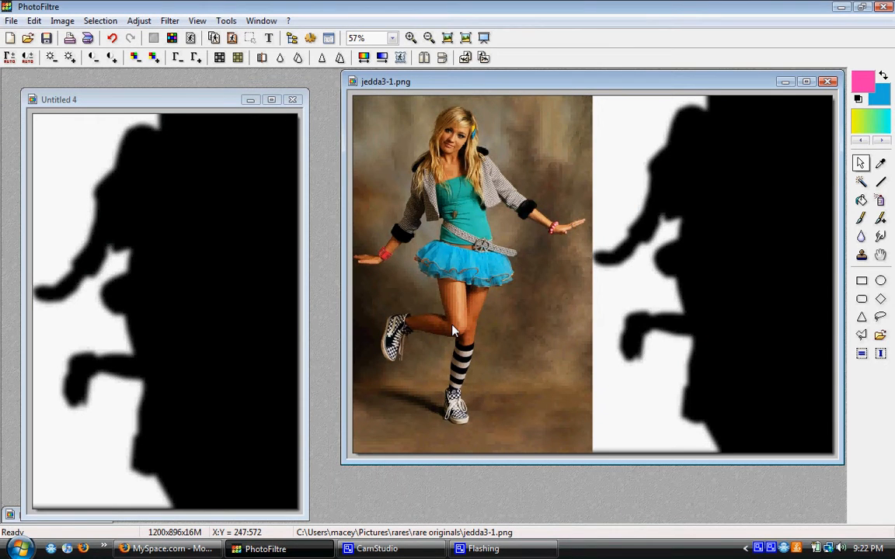
Copy the assembled photo and mask, and paste it into the reopened side-pose photo as an image with linked mask.
right_click(479, 82)
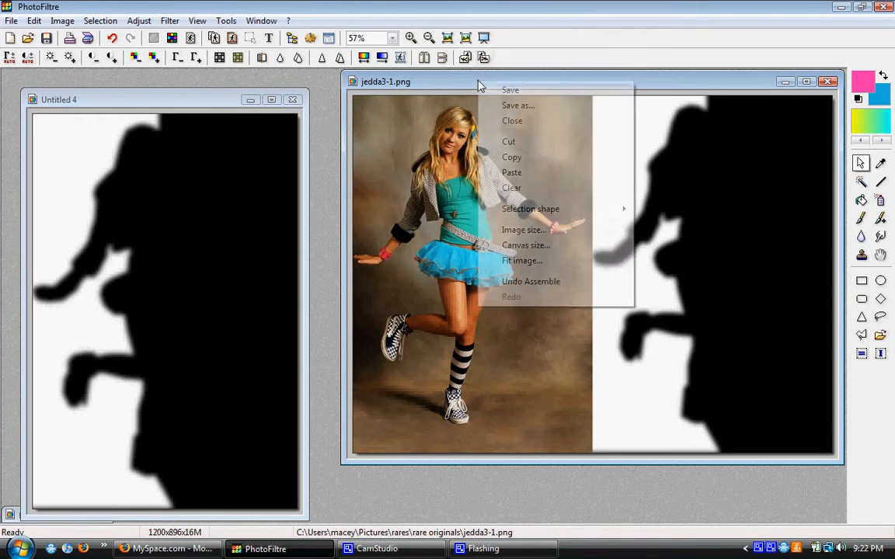
click(511, 158)
drag(199, 100, 555, 115)
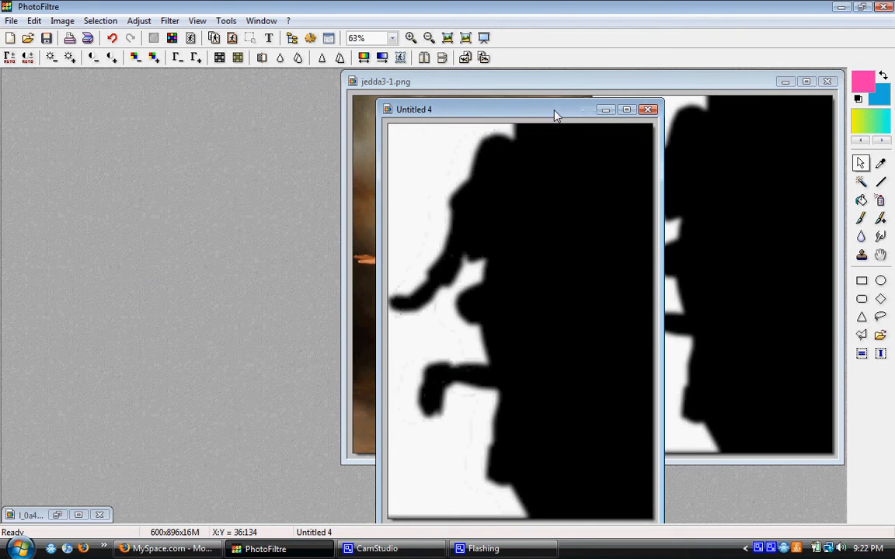
double_click(48, 515)
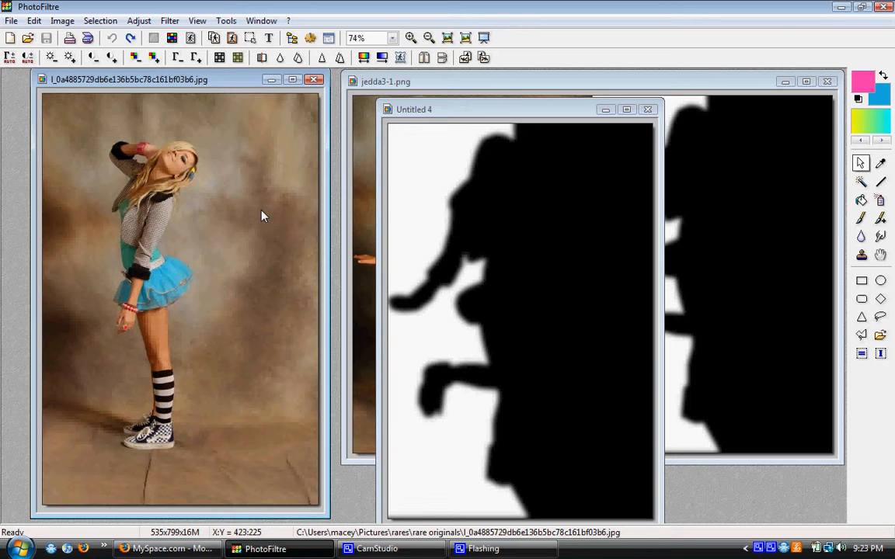
click(35, 21)
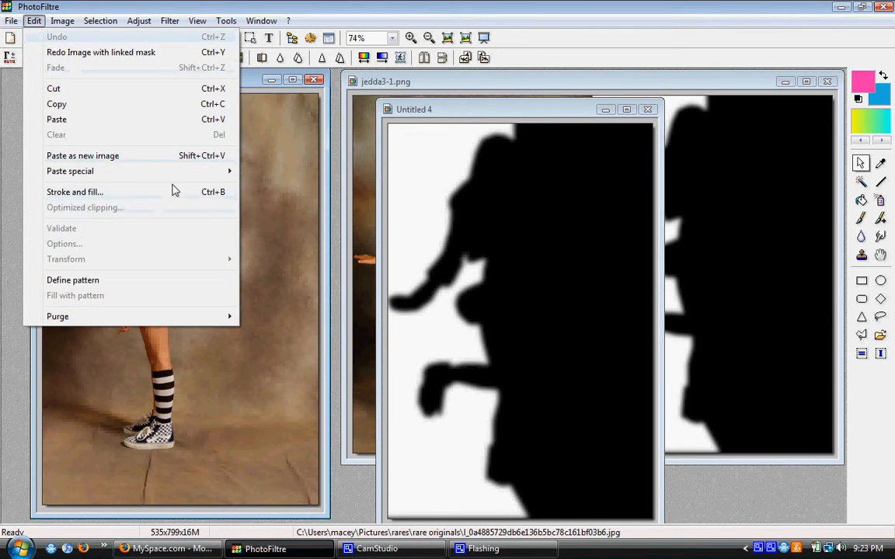
mouse_move(180, 172)
click(279, 223)
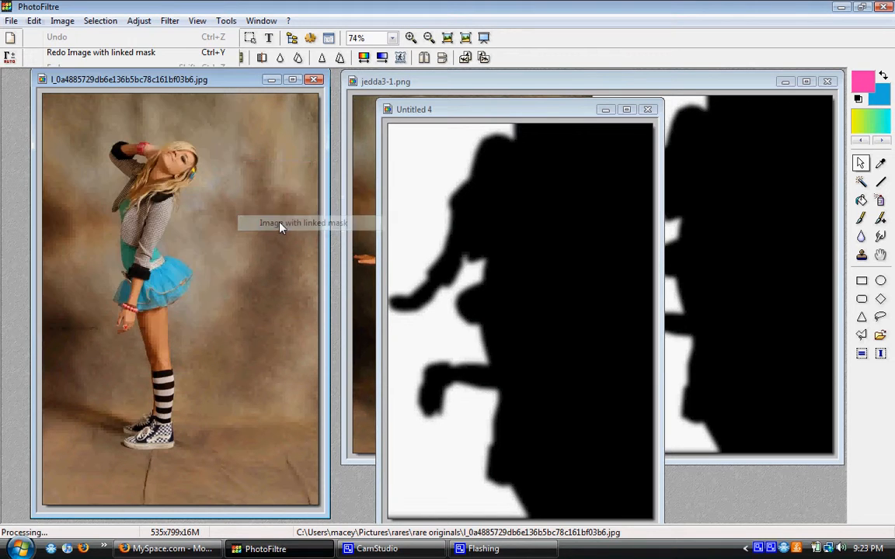
Position the pasted girl right of the side-posed girl, with its upper-left corner at about 229,24, and validate the placement.
drag(164, 209, 282, 211)
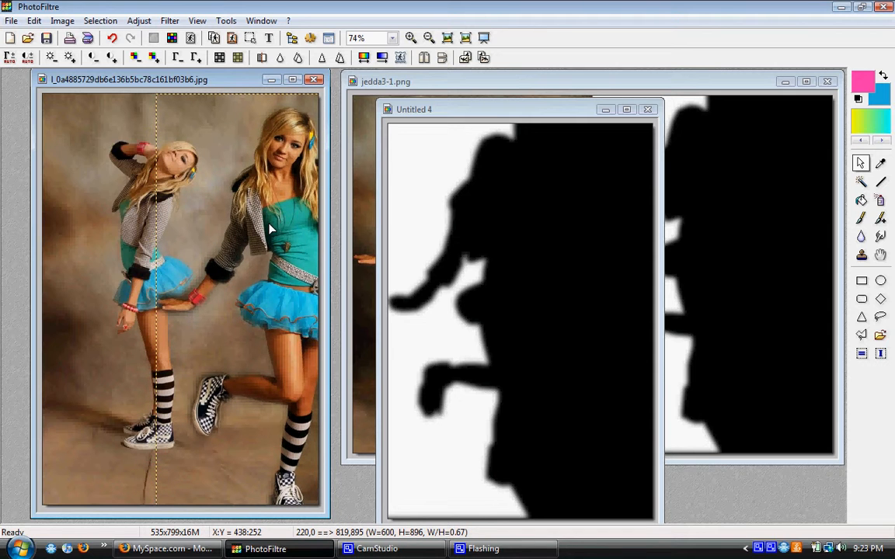
drag(269, 225, 272, 241)
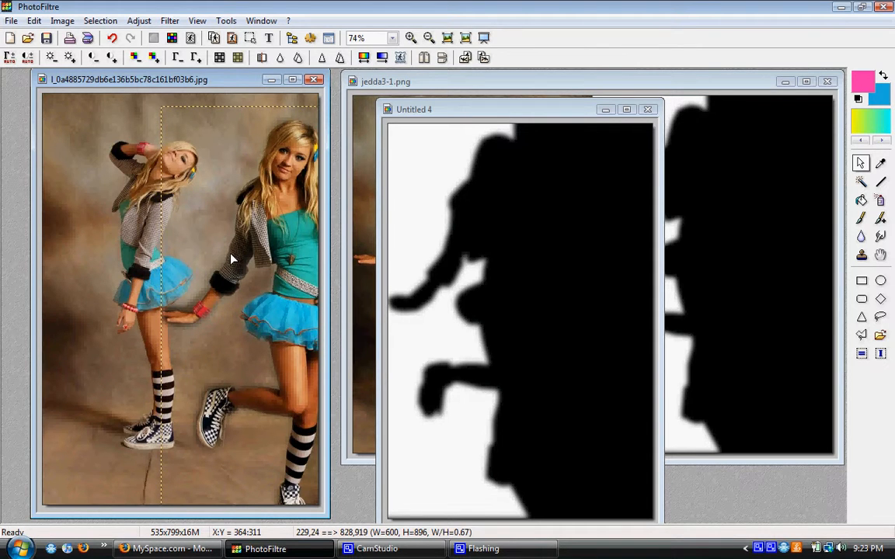
key(Return)
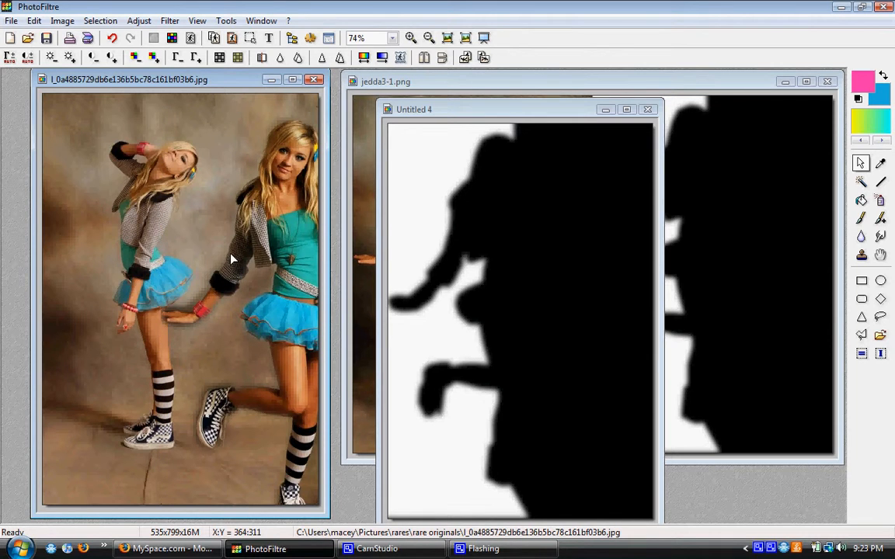